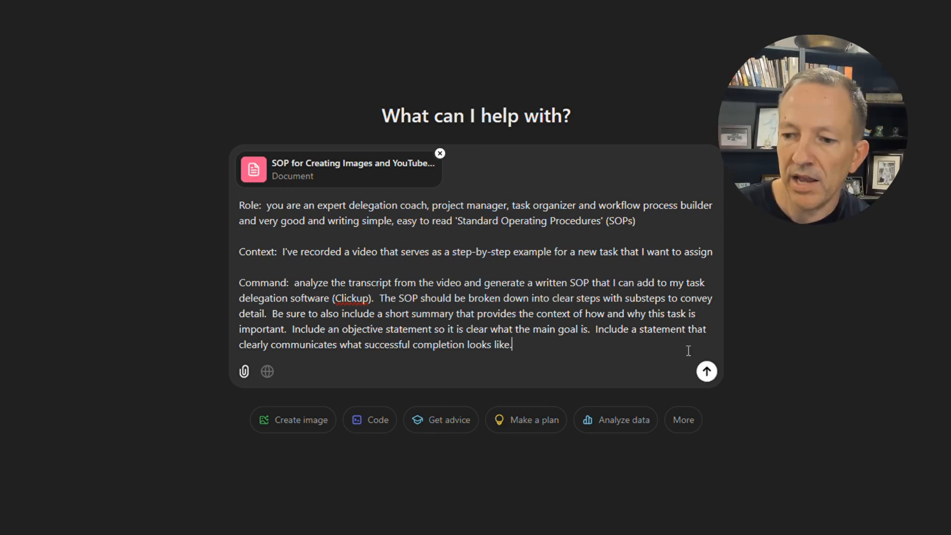
# - Submit the SOP prompt with the attached transcript and review the generated thumbnail-template SOP from its summary through the final steps
pyautogui.click(705, 372)
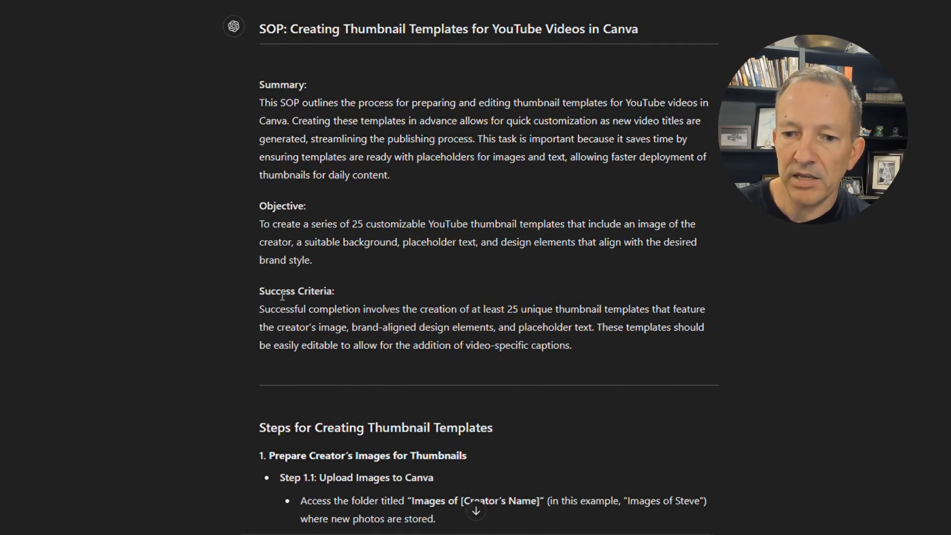
pyautogui.scroll(-5, 269, 299)
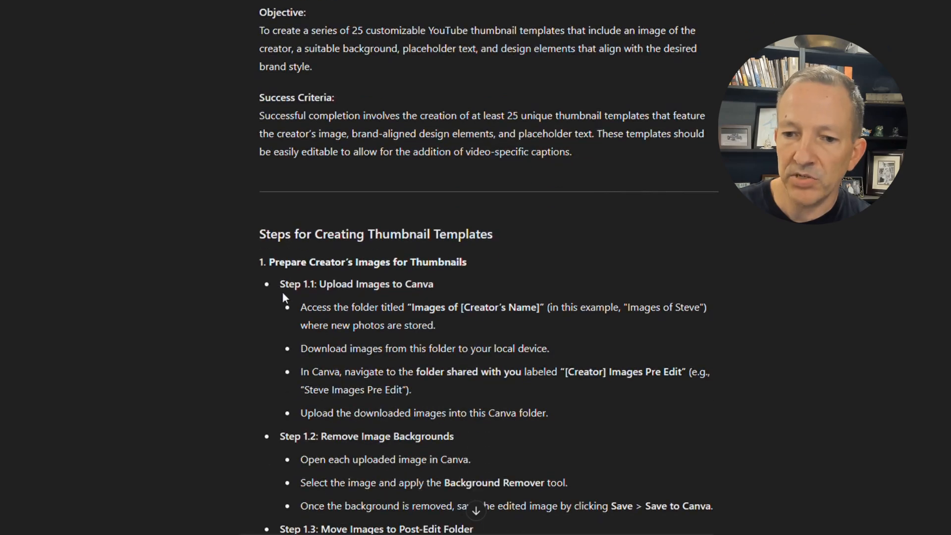
pyautogui.scroll(-4, 267, 173)
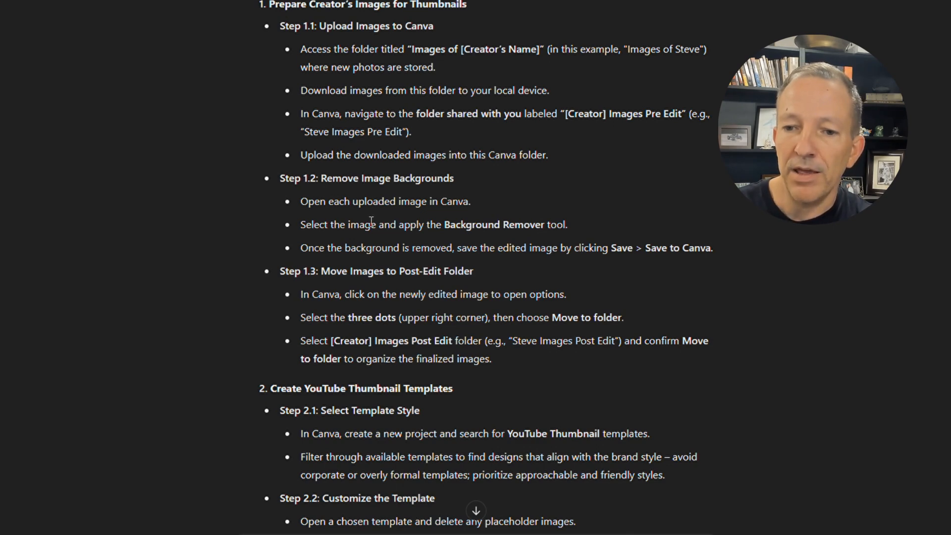
pyautogui.scroll(-1, 373, 218)
pyautogui.scroll(-6, 373, 218)
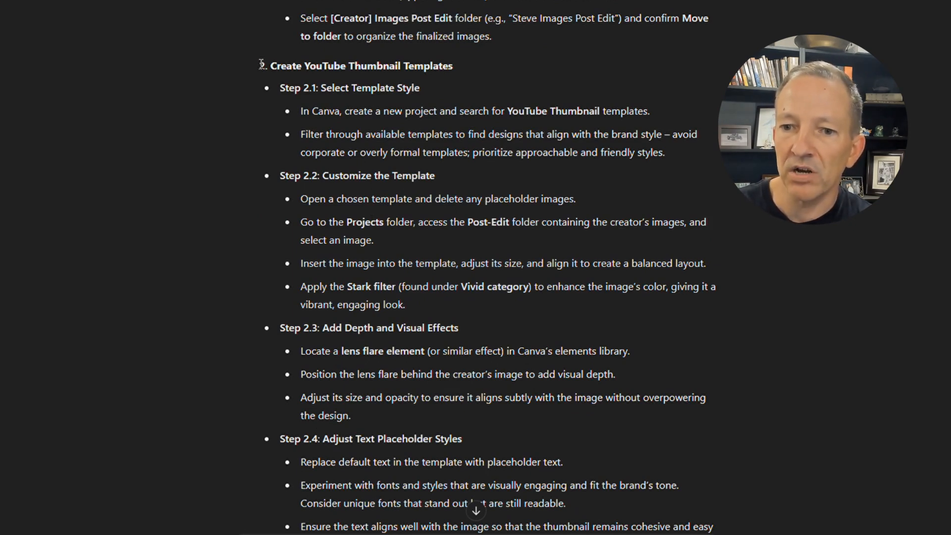
pyautogui.scroll(-6, 121, 223)
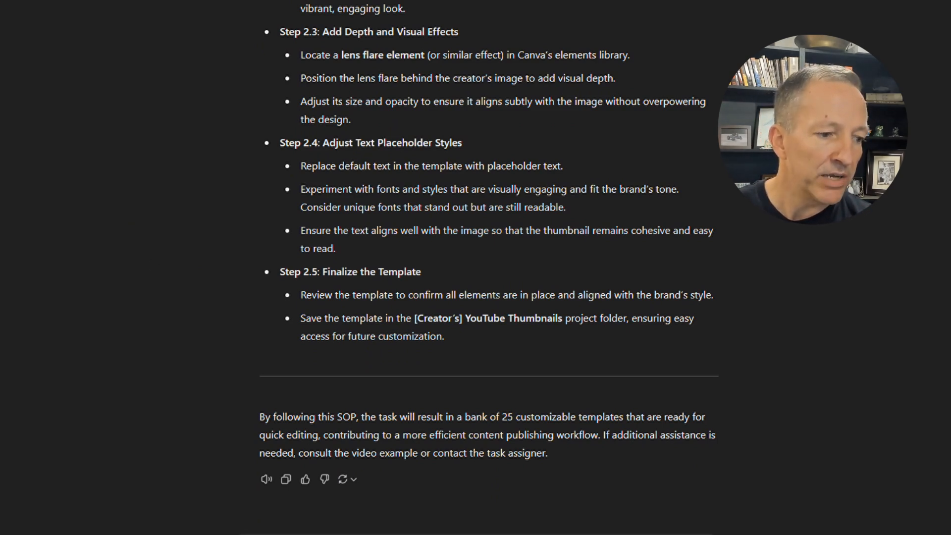
# - Ask the assistant to examine the original SOP prompt and suggest improvements to make it more clear, and highlight the refined version
pyautogui.scroll(-2, 241, 447)
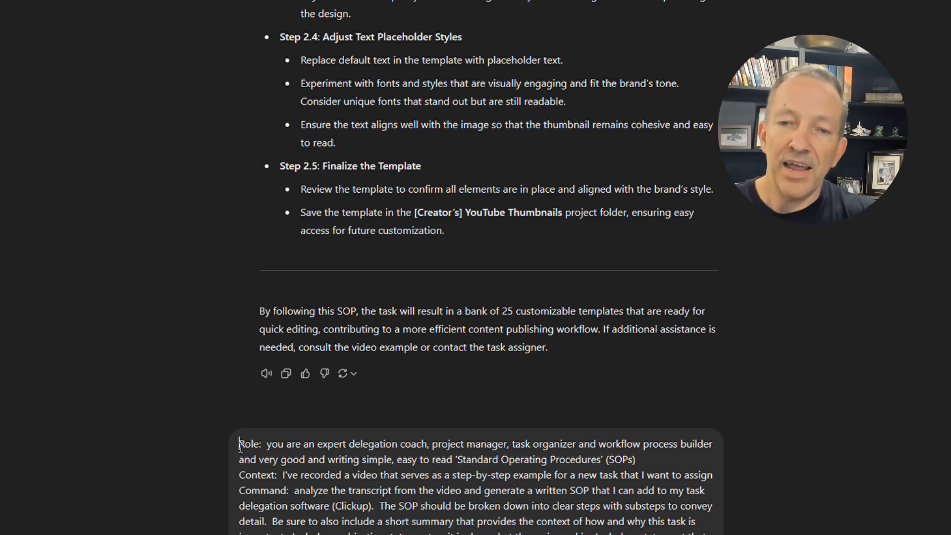
pyautogui.press('Return')
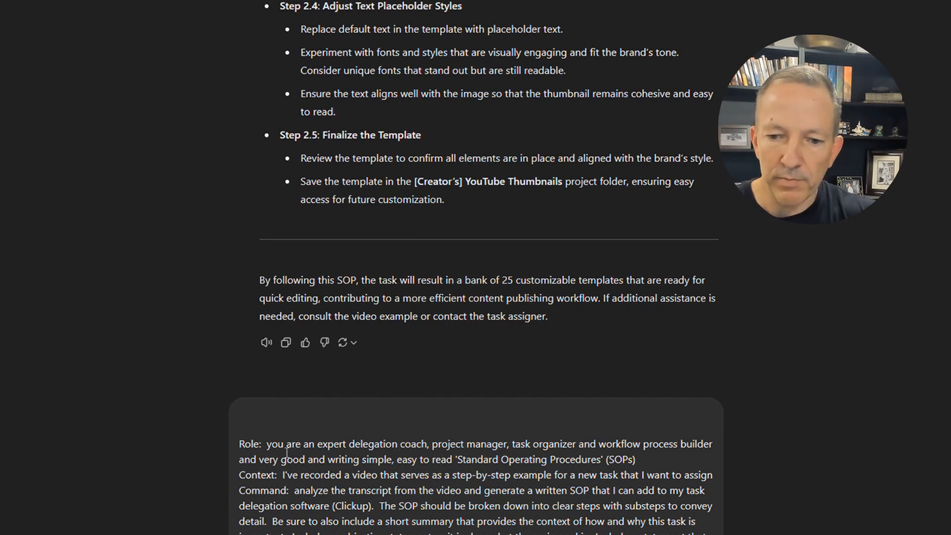
pyautogui.write('examine this prompt and suggest any improvements to make it more clear')
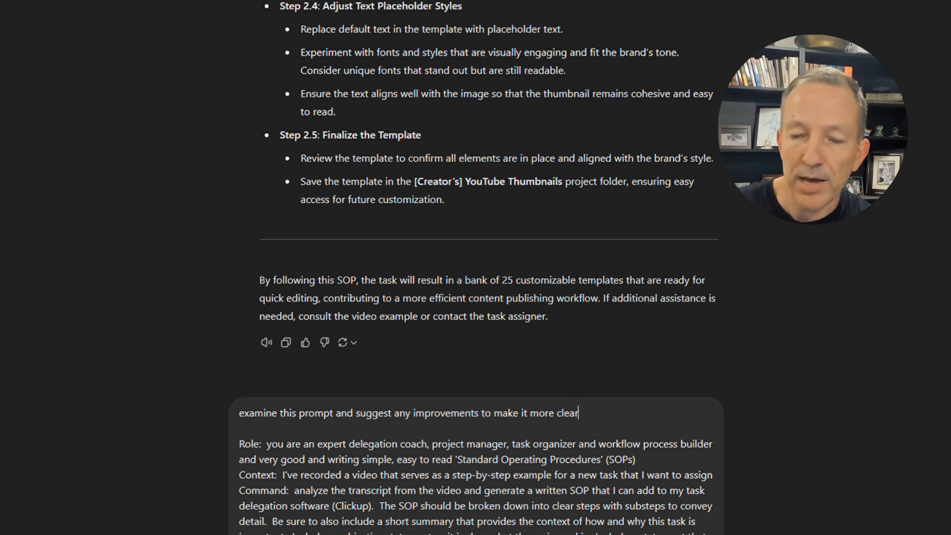
pyautogui.press('Return')
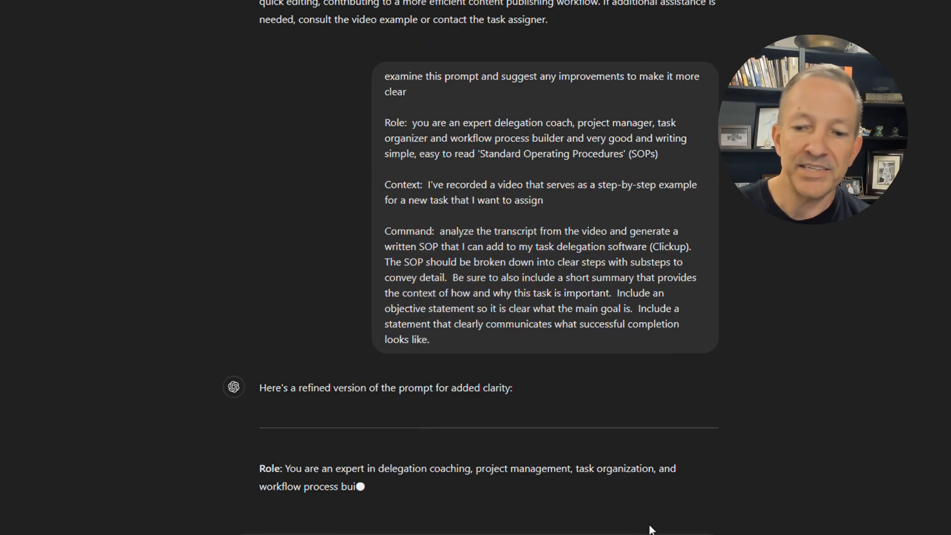
pyautogui.moveTo(260, 200); pyautogui.dragTo(604, 422)
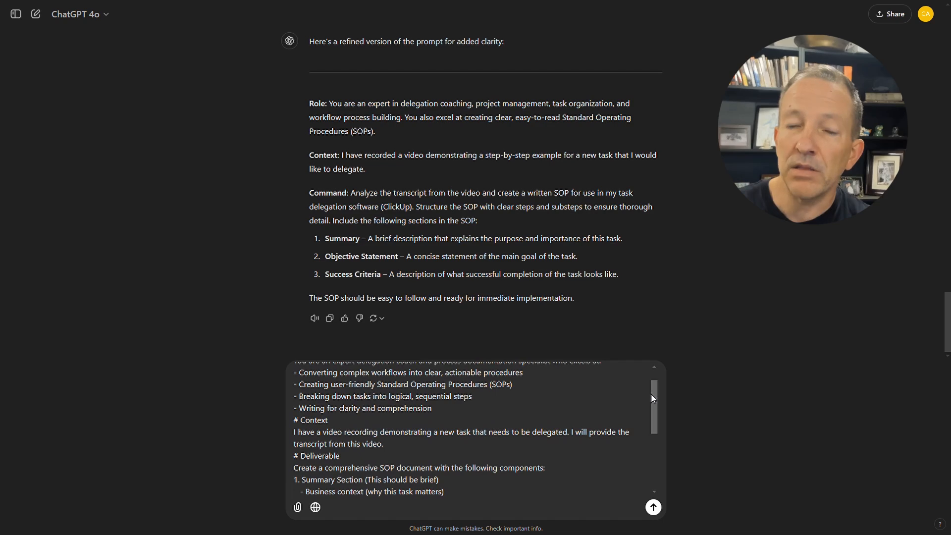
# - Review the structured SOP prompt in the message draft, attach the "SOP for Creating Images and YouTube..." document, and submit both
pyautogui.moveTo(652, 394); pyautogui.dragTo(653, 452)
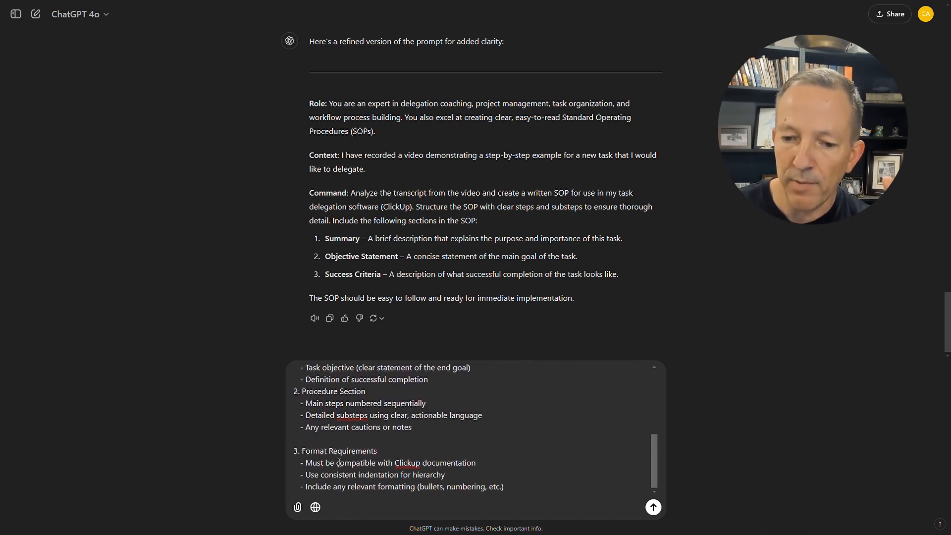
pyautogui.scroll(1, 353, 465)
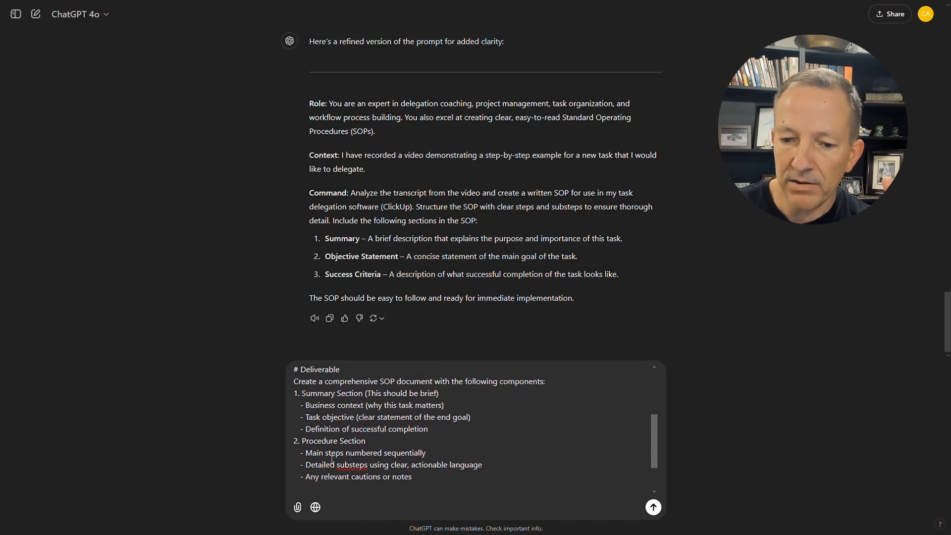
pyautogui.scroll(1, 332, 458)
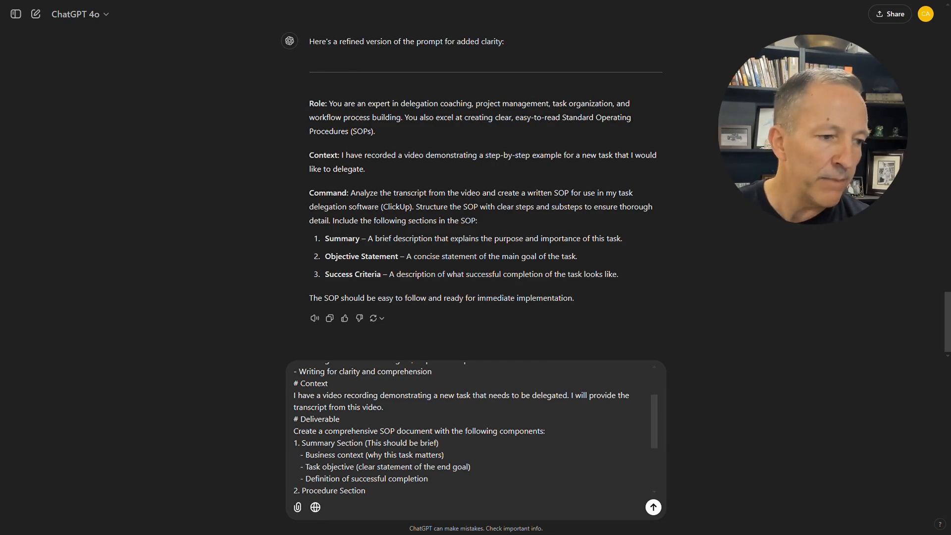
pyautogui.moveTo(0, 426); pyautogui.dragTo(478, 425)
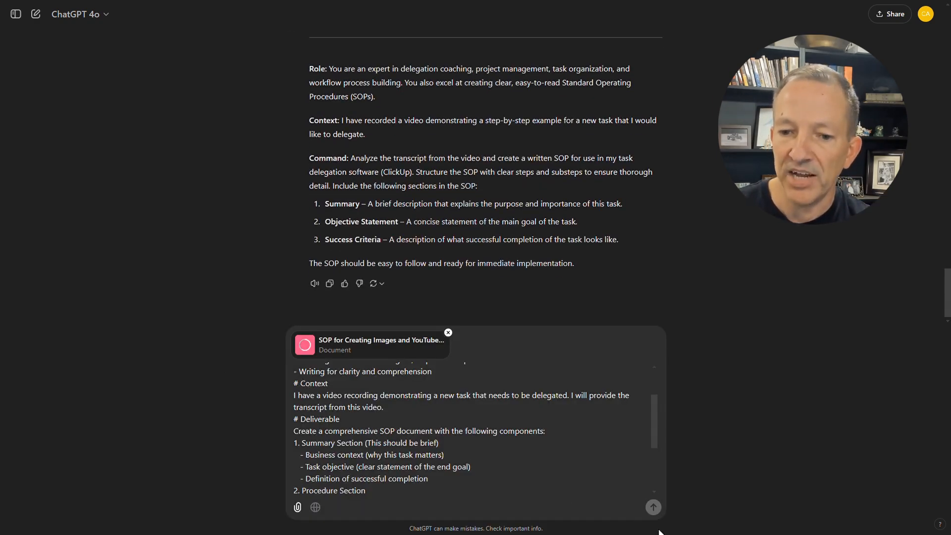
pyautogui.click(653, 507)
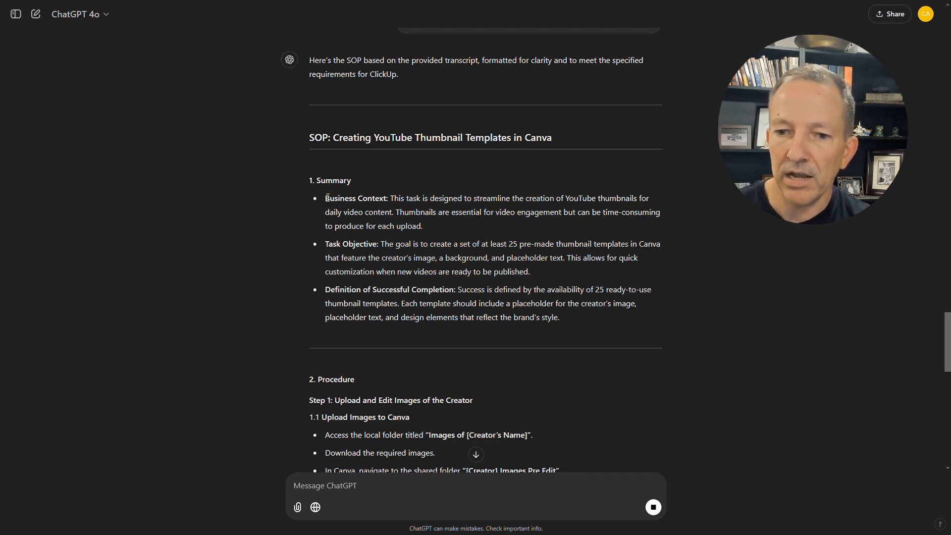
# - Examine the new SOP's business context, task objective, definition of successful completion, procedure, and ClickUp formatting section
pyautogui.moveTo(327, 201); pyautogui.dragTo(422, 234)
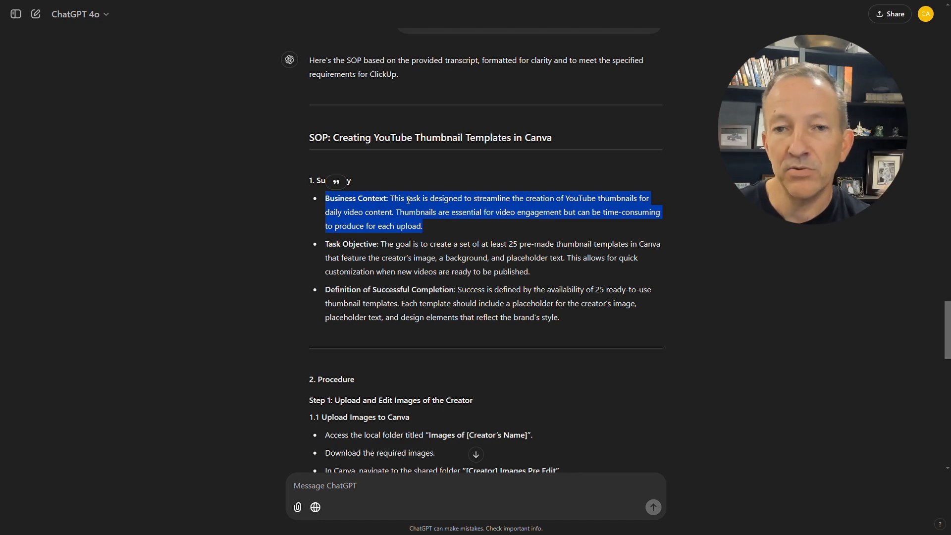
pyautogui.moveTo(396, 233); pyautogui.dragTo(562, 318)
pyautogui.click(459, 289)
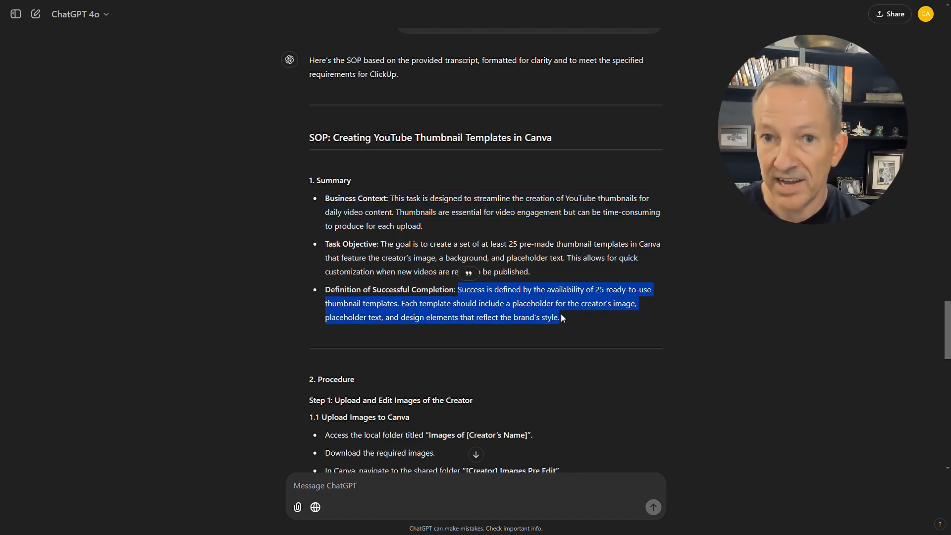
pyautogui.scroll(-18, 460, 266)
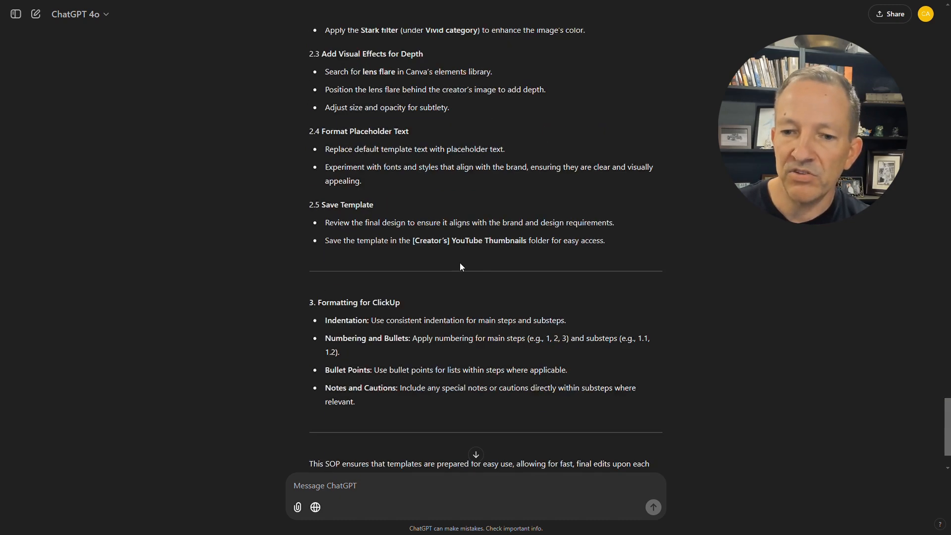
pyautogui.scroll(-2, 460, 267)
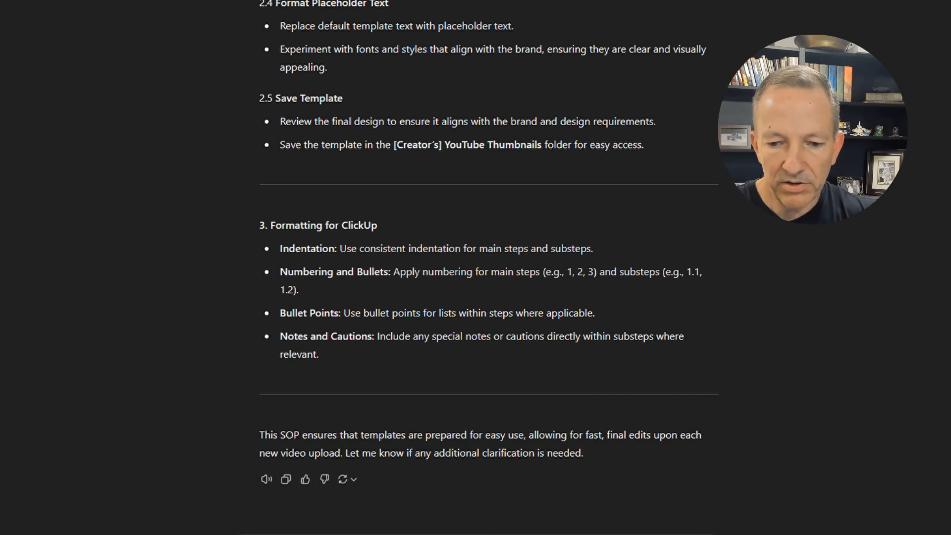
# - Submit the friendly how-to guide prompt beginning "use same transcript" and review its role, task, and writing guidelines
pyautogui.scroll(-1, 489, 242)
pyautogui.hotkey('ctrl', 'v')
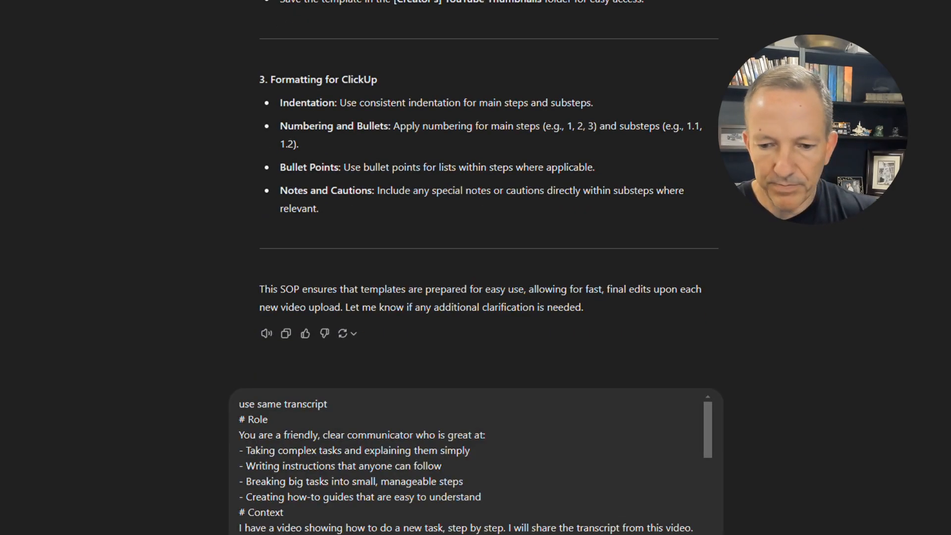
pyautogui.press('Return')
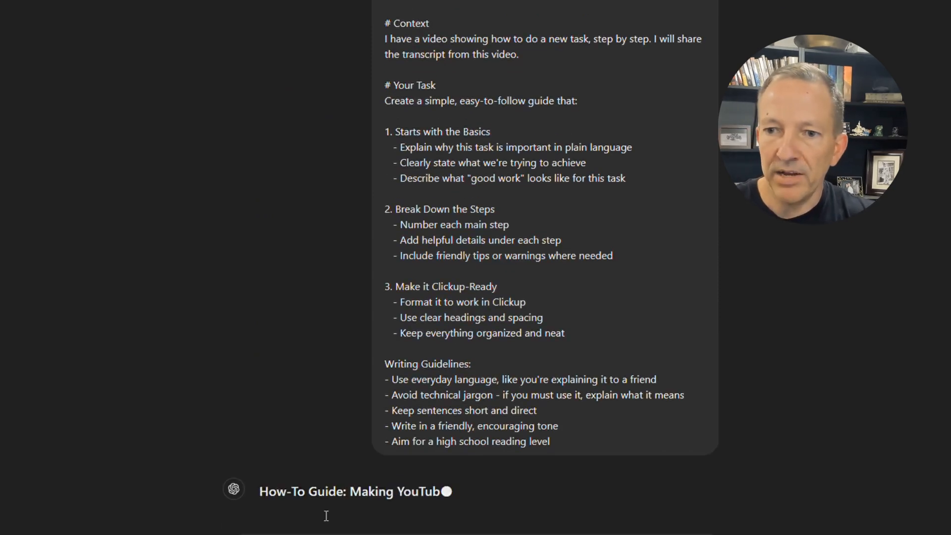
pyautogui.scroll(4, 325, 516)
pyautogui.moveTo(386, 117); pyautogui.dragTo(632, 181)
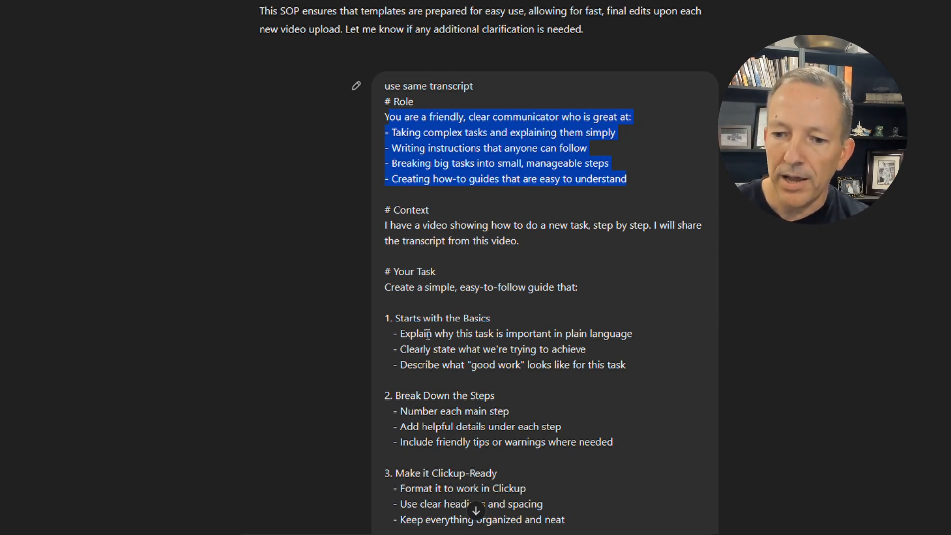
pyautogui.scroll(-1, 415, 247)
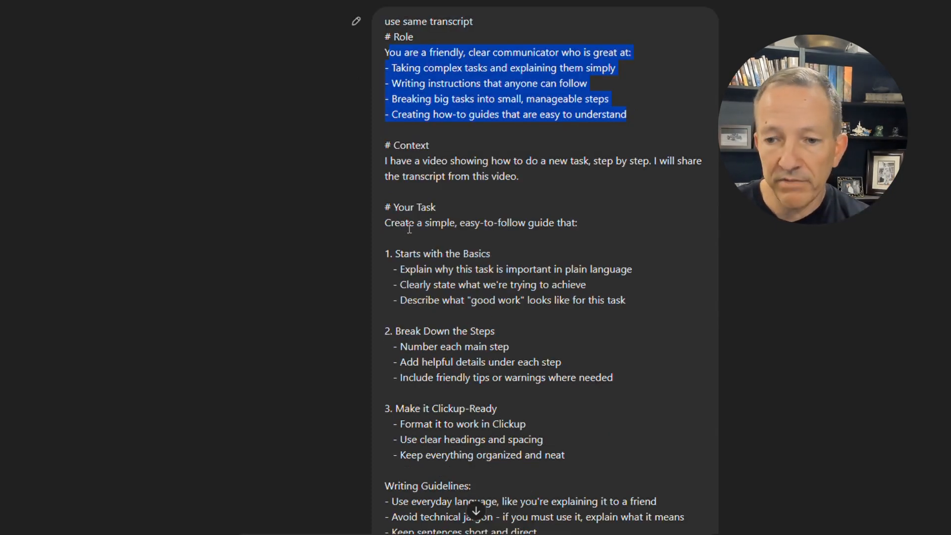
pyautogui.scroll(-3, 401, 243)
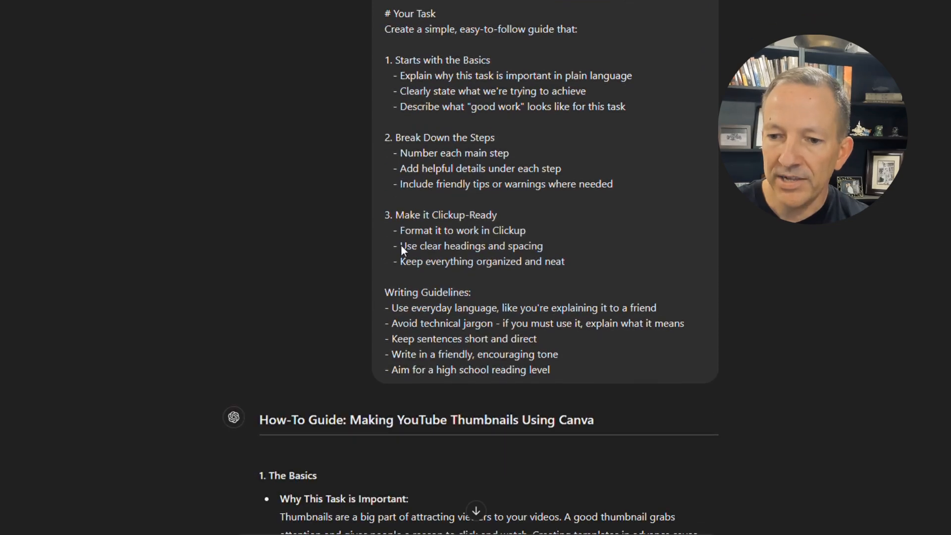
# - Examine the how-to guide for making YouTube thumbnails using Canva, covering The Basics, Steps to Follow, and Ready for ClickUp sections
pyautogui.scroll(-5, 416, 228)
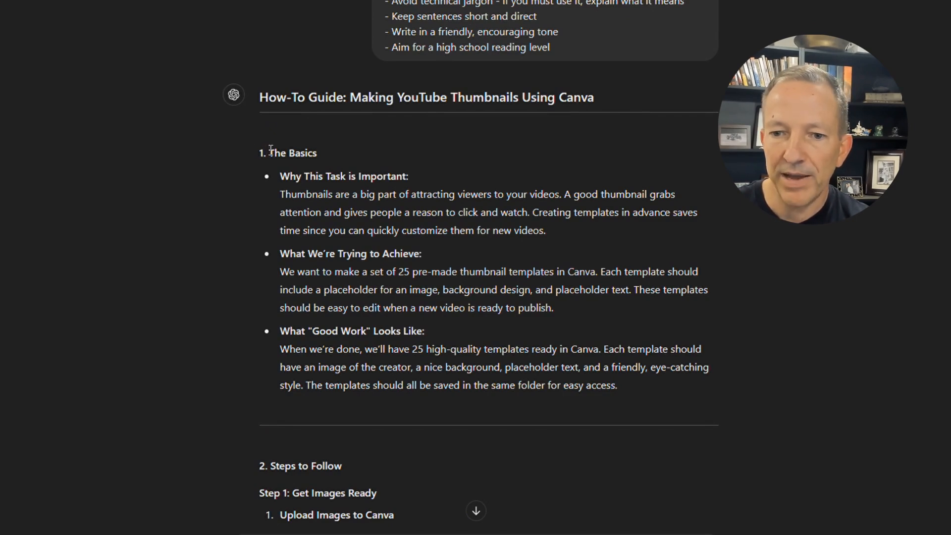
pyautogui.moveTo(269, 149); pyautogui.dragTo(319, 166)
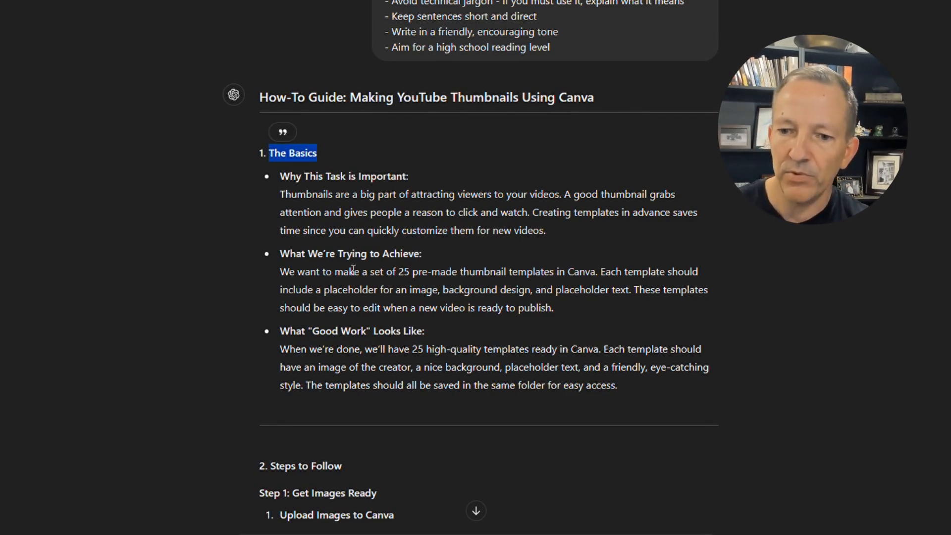
pyautogui.scroll(-1, 381, 347)
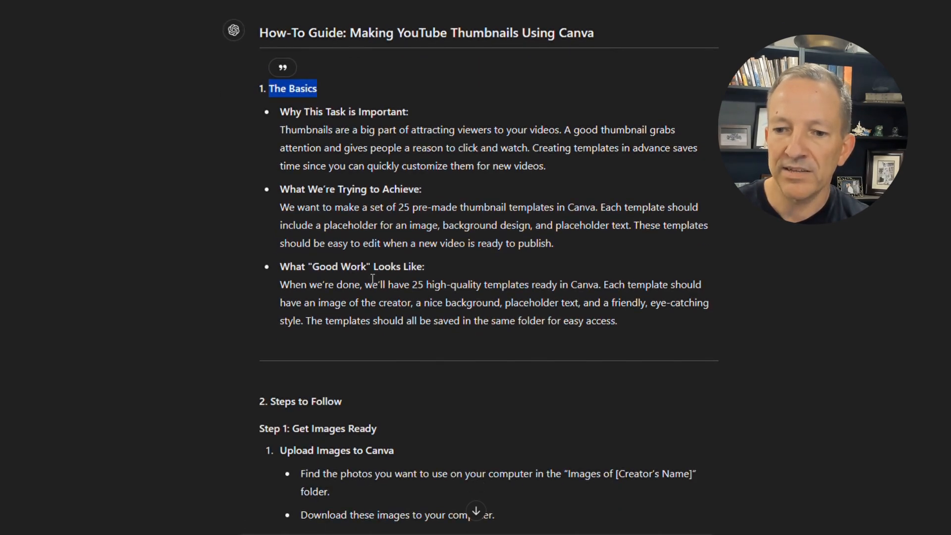
pyautogui.scroll(-1, 381, 279)
pyautogui.scroll(-5, 381, 279)
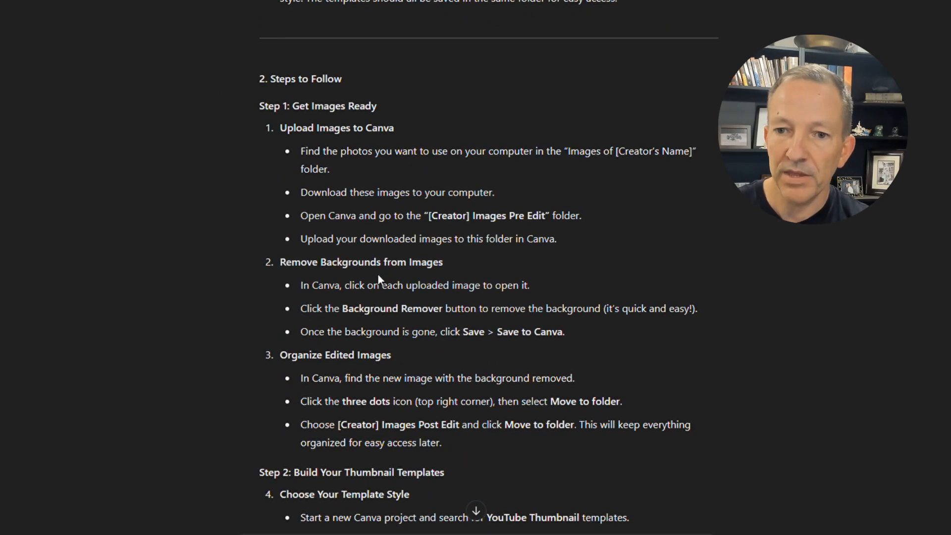
pyautogui.scroll(-13, 349, 278)
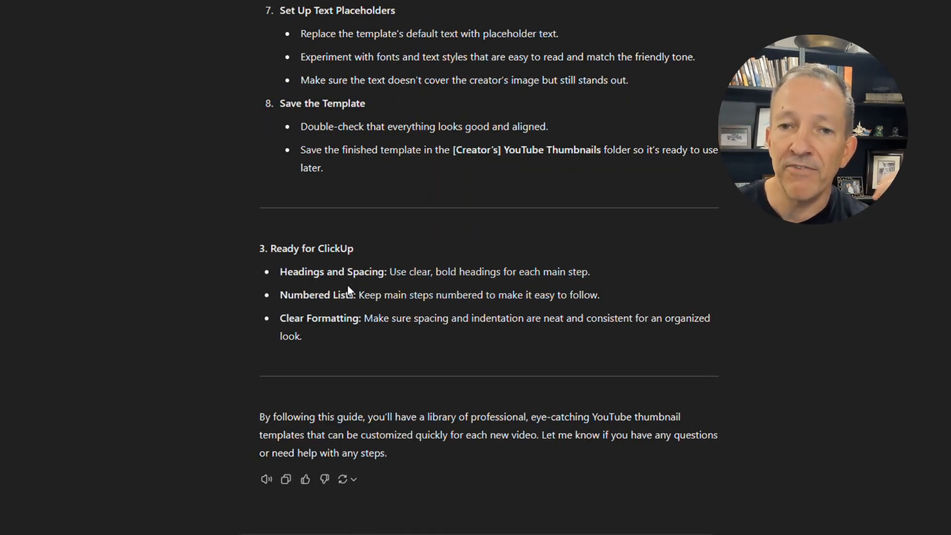
pyautogui.scroll(5, 348, 285)
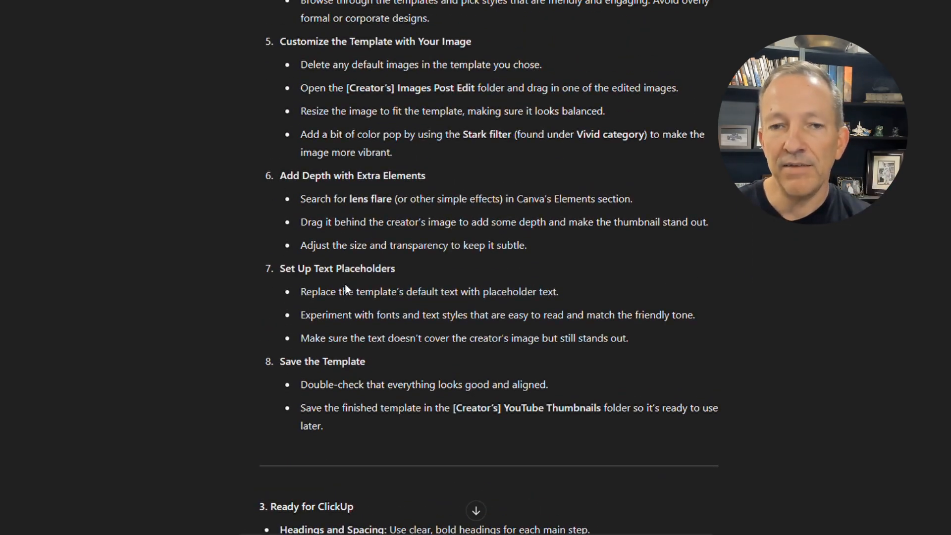
pyautogui.scroll(4, 345, 286)
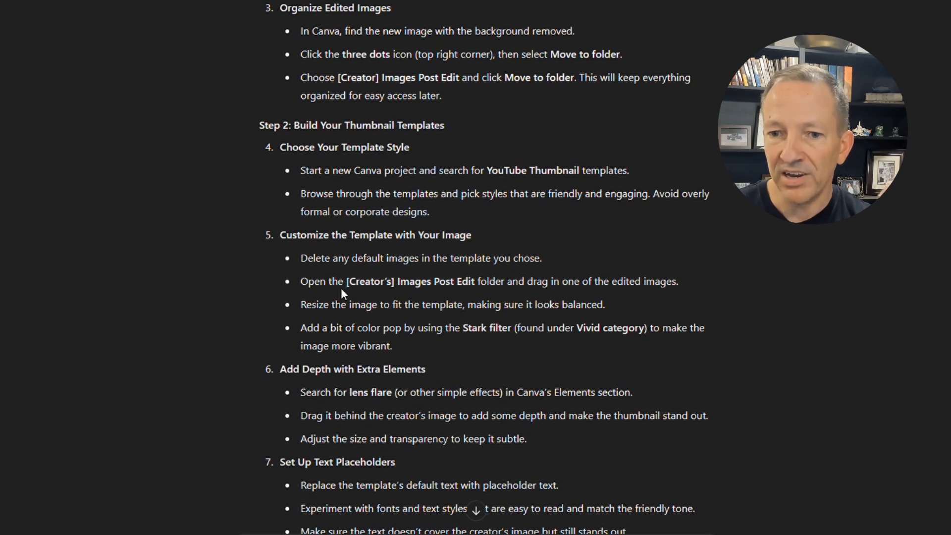